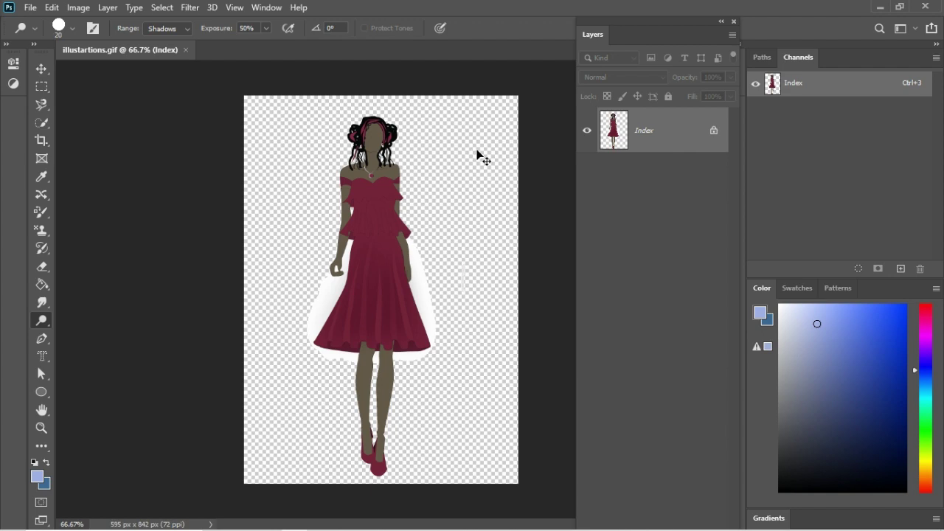
Select the Dodge tool and convert the dress illustration from Indexed to RGB Color mode.
key(ctrl+plus)
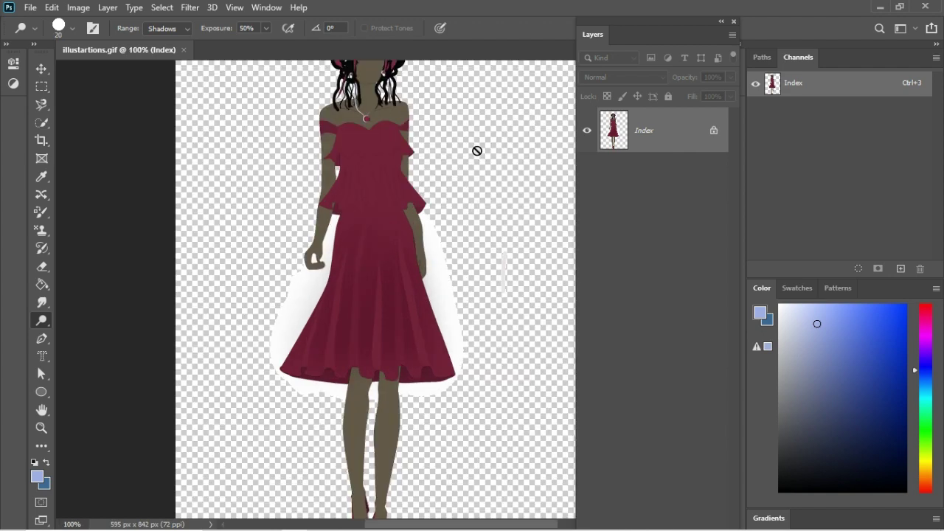
key(ctrl+plus)
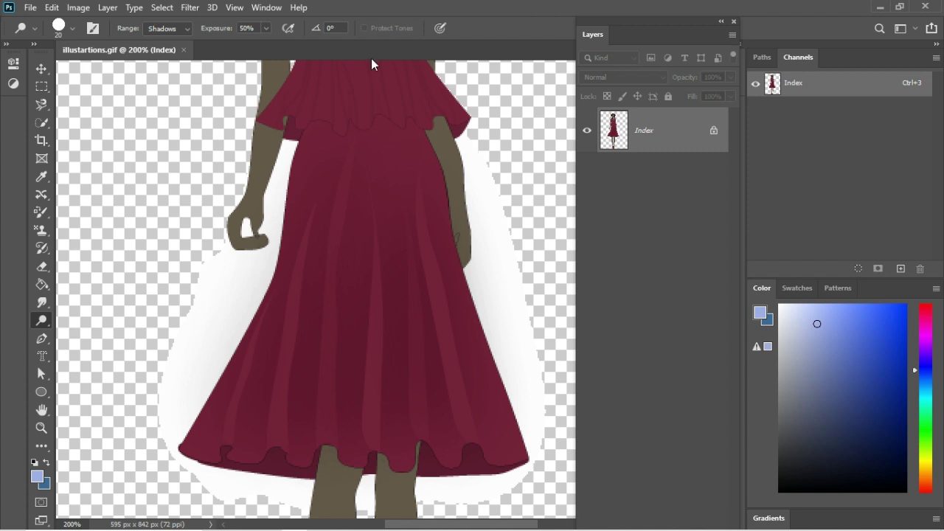
right_click(42, 320)
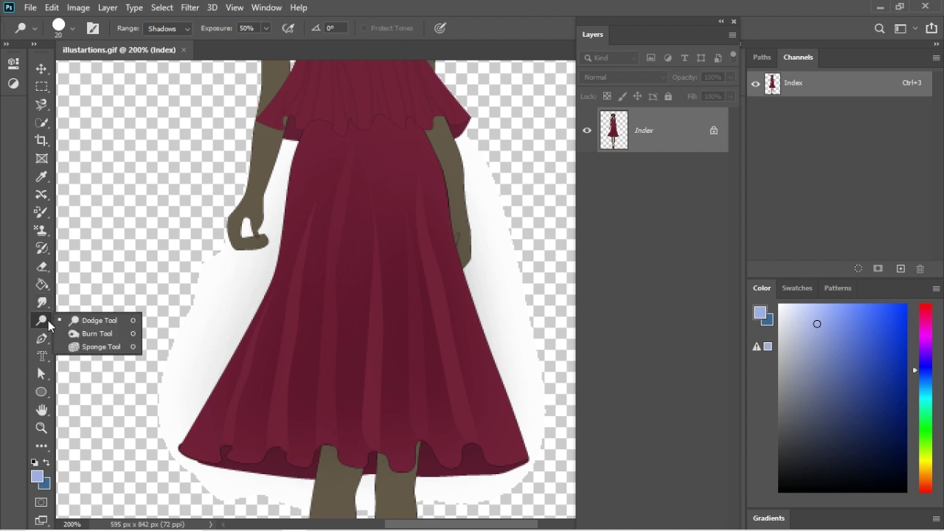
click(100, 321)
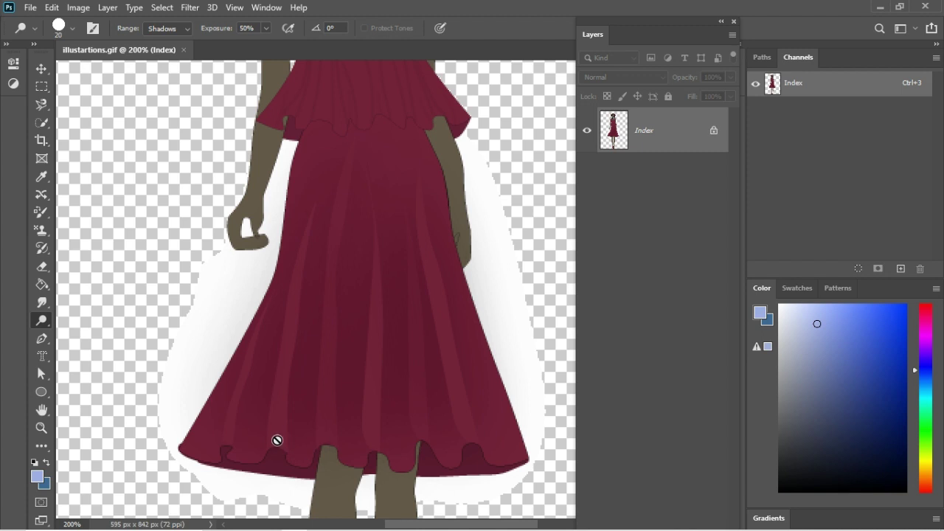
click(80, 9)
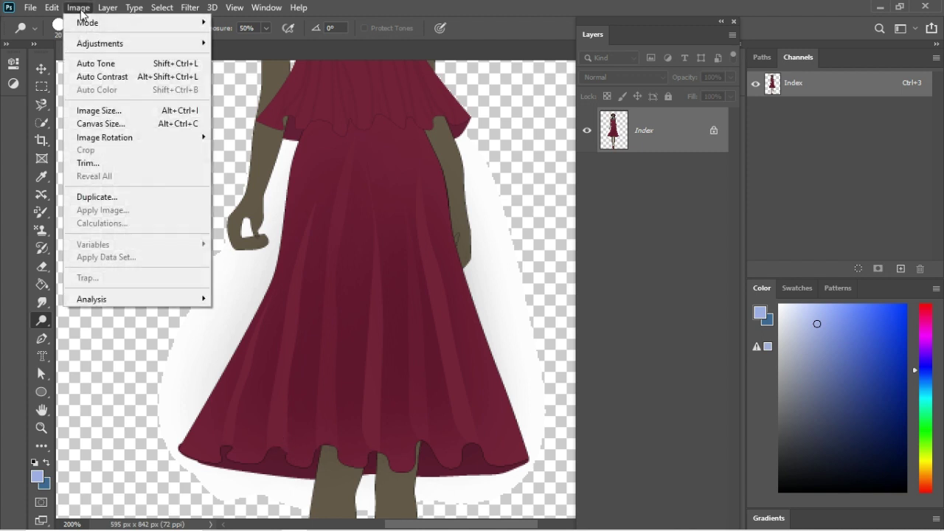
mouse_move(86, 22)
click(242, 74)
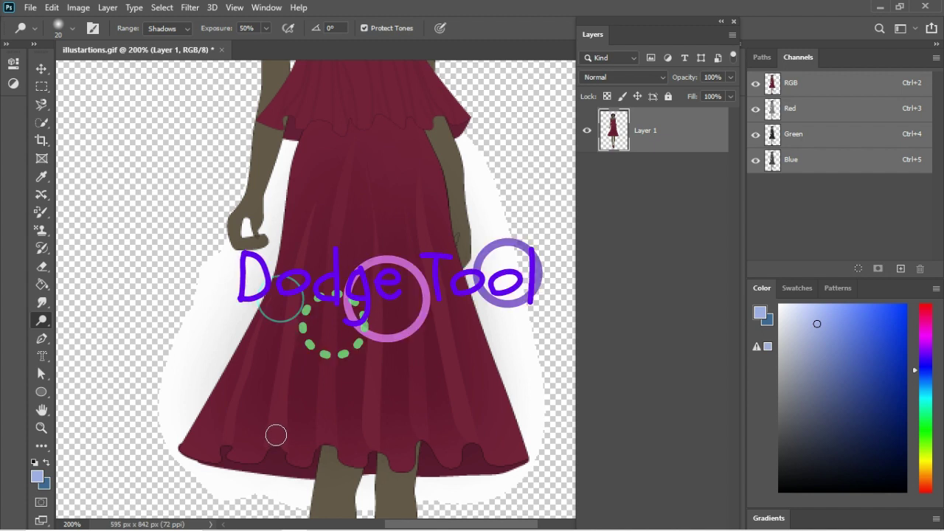
Undo the trial dodge stroke and lighten the skirt's folds with the Dodge tool at brush size 10 and 14% exposure.
key(bracketleft)
key(bracketleft)
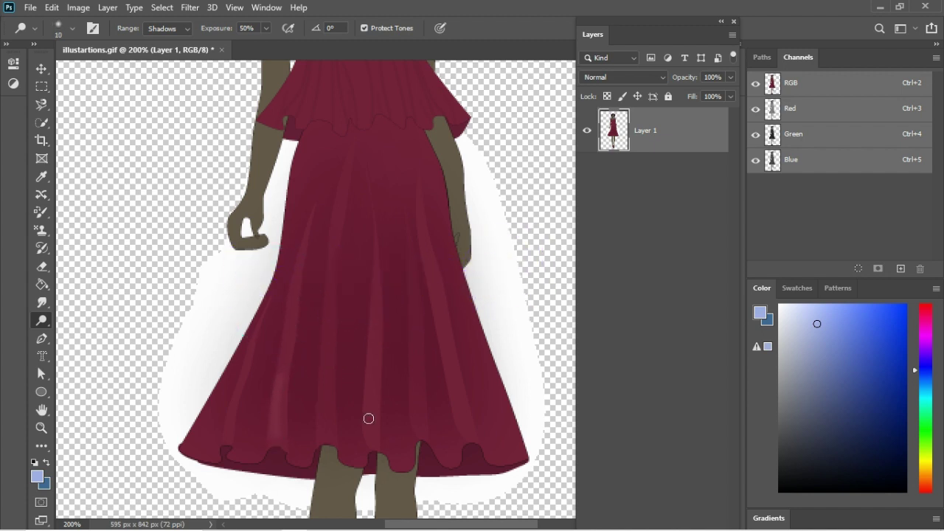
key(ctrl+z)
click(266, 29)
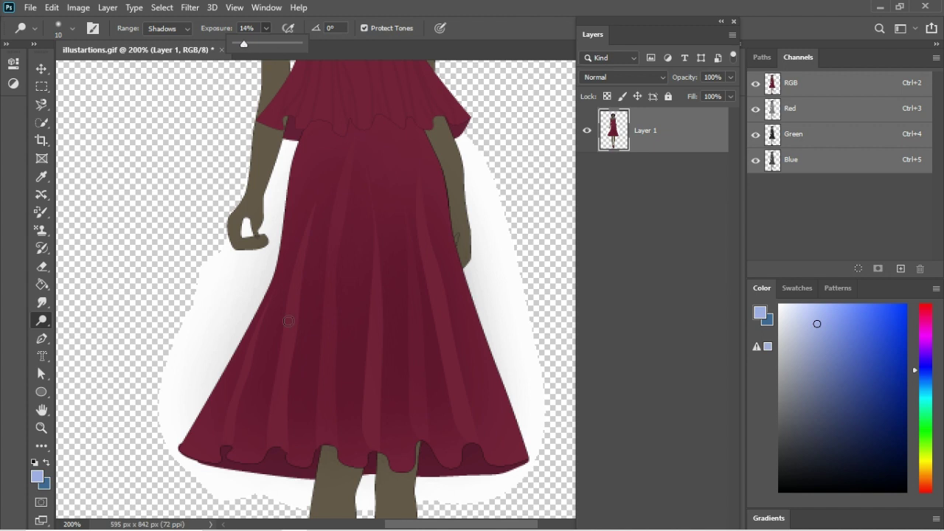
click(276, 429)
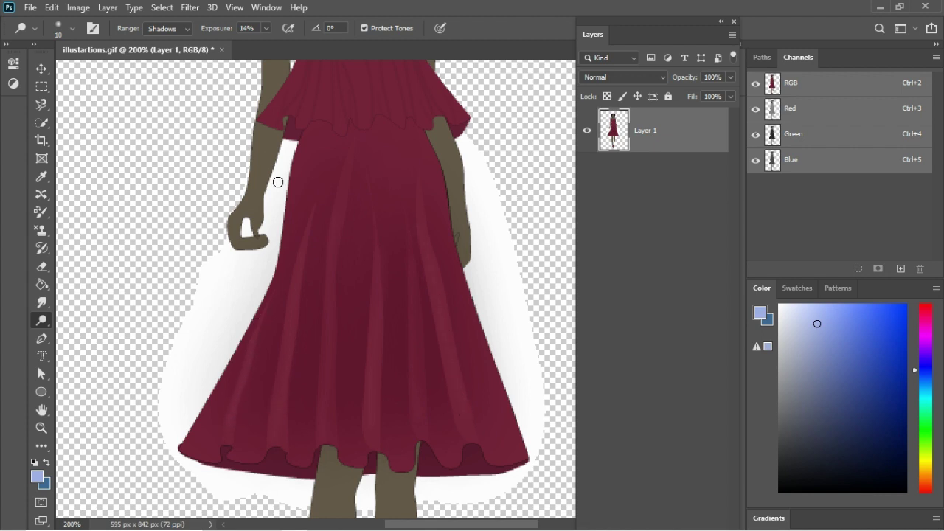
Switch to the Smudge tool and undo a test smudge on the upper skirt.
click(42, 303)
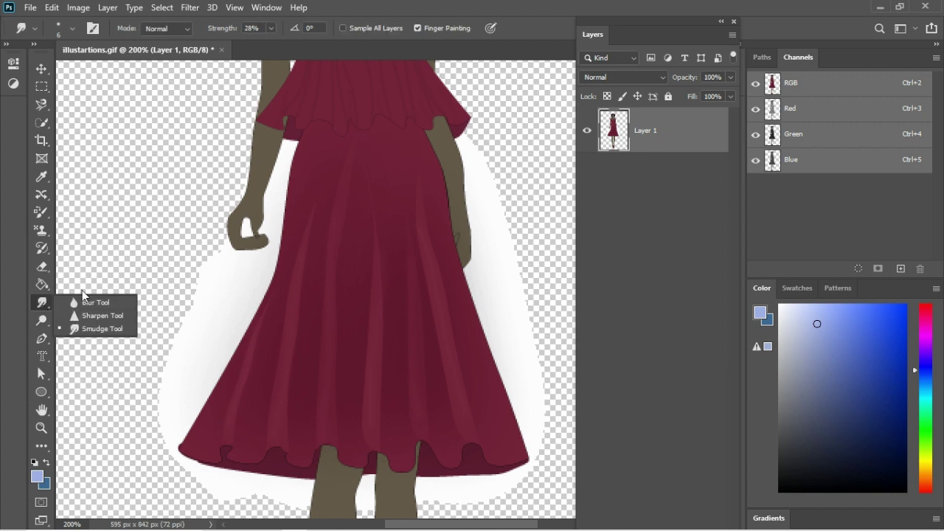
click(100, 328)
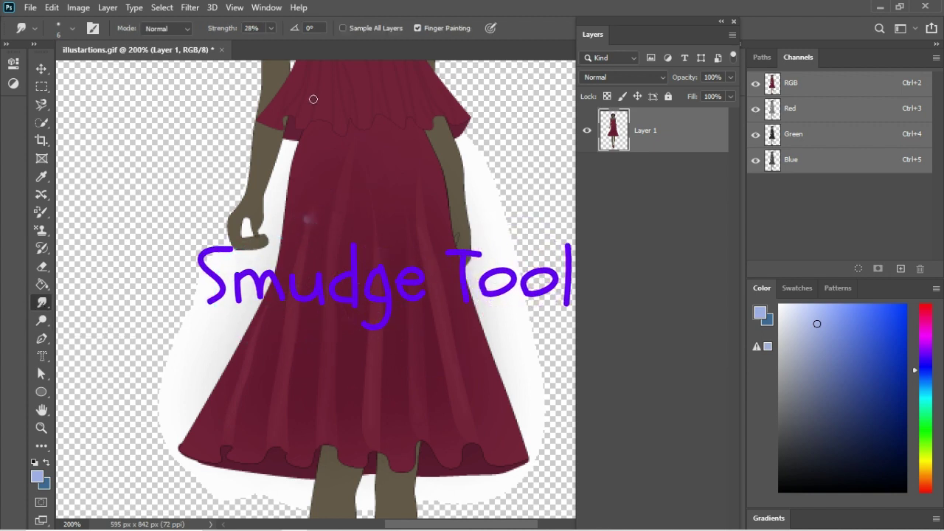
key(ctrl+z)
Try to smudge the upper skirt folds at 9% strength with a size 20 brush.
click(270, 28)
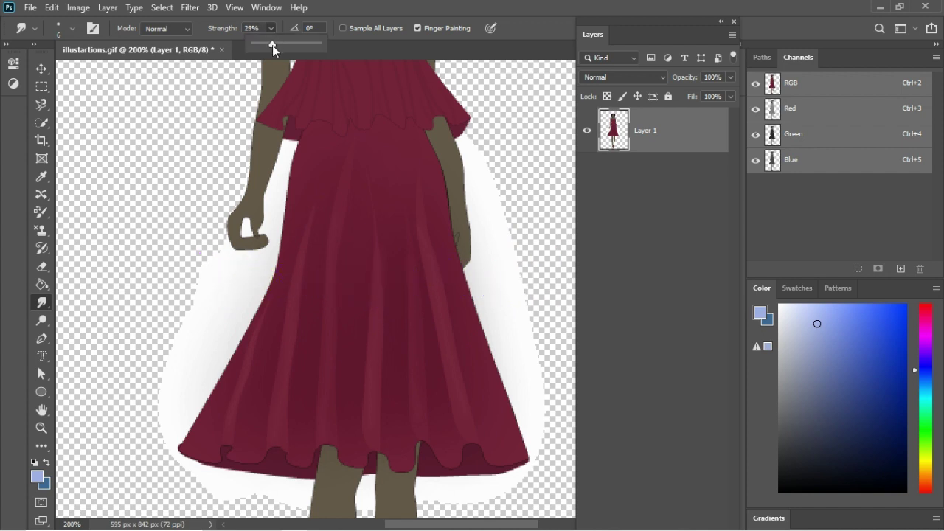
drag(262, 45, 259, 45)
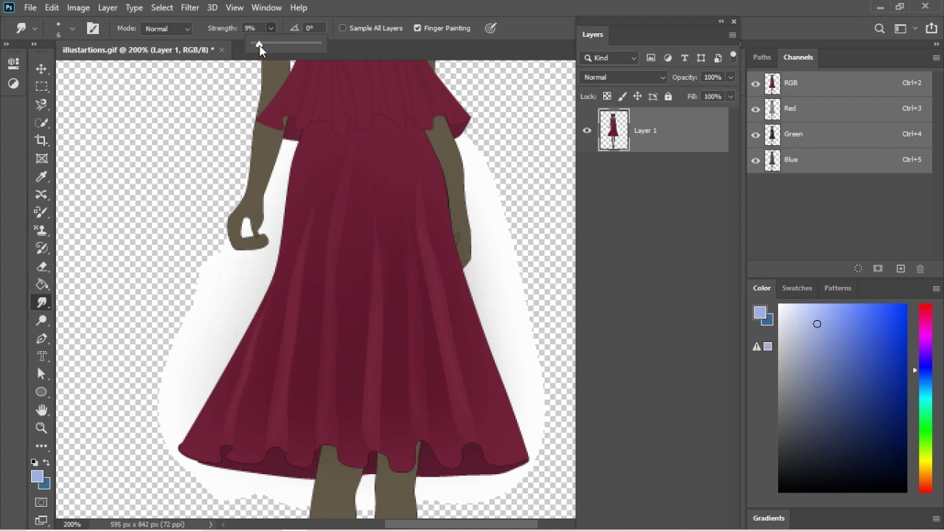
click(397, 244)
key(bracketright)
key(bracketright)
key(bracketright)
key(bracketright)
key(bracketright)
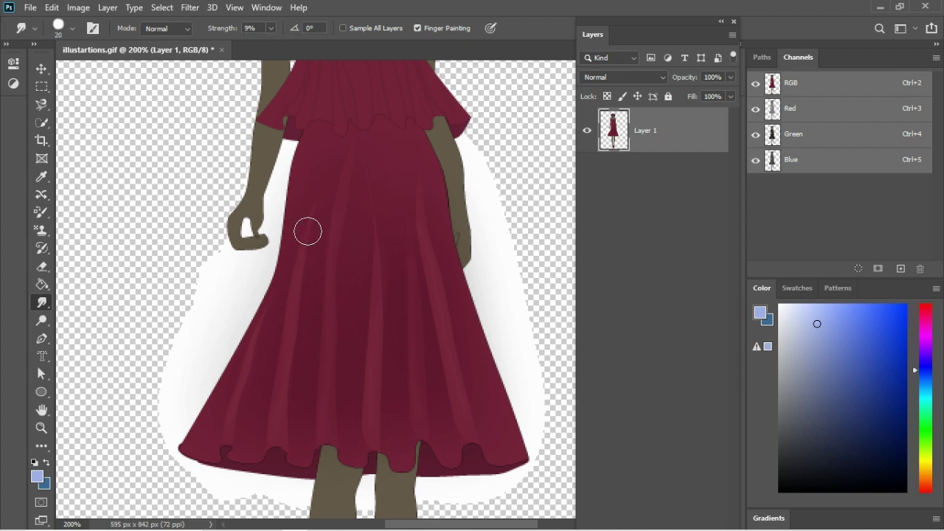
mouse_move(308, 228)
mouse_down()
mouse_move(318, 190)
mouse_move(347, 184)
mouse_up()
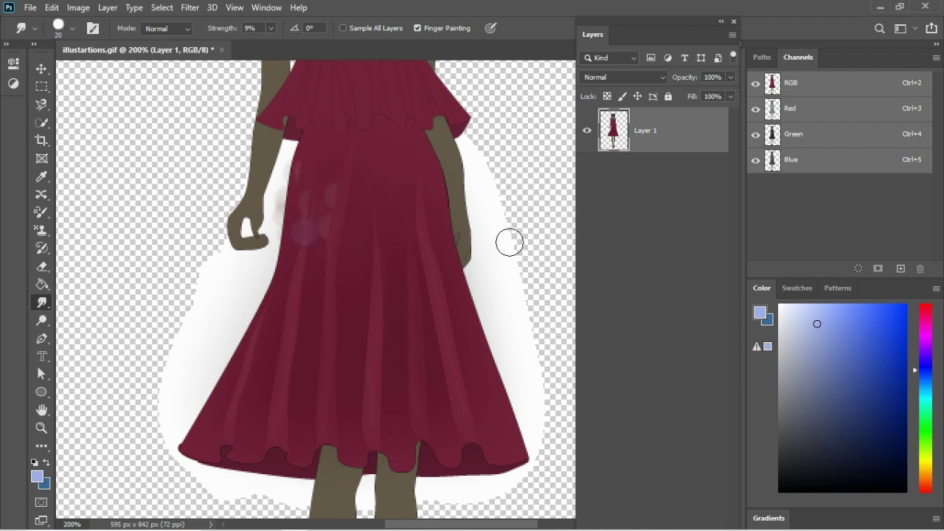
key(ctrl+z)
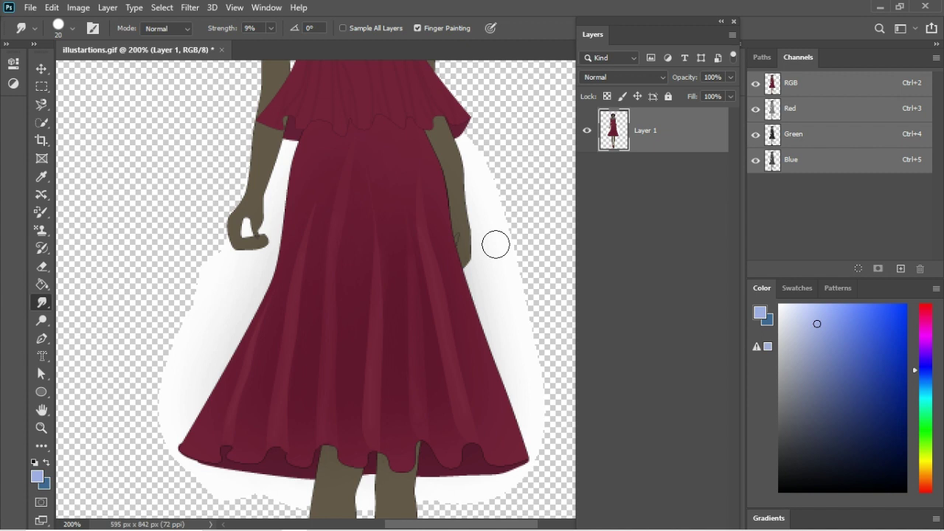
Blend the upper ends of the skirt's light folds with the Smudge tool at 1% strength and a smaller brush.
click(272, 31)
drag(270, 46, 267, 48)
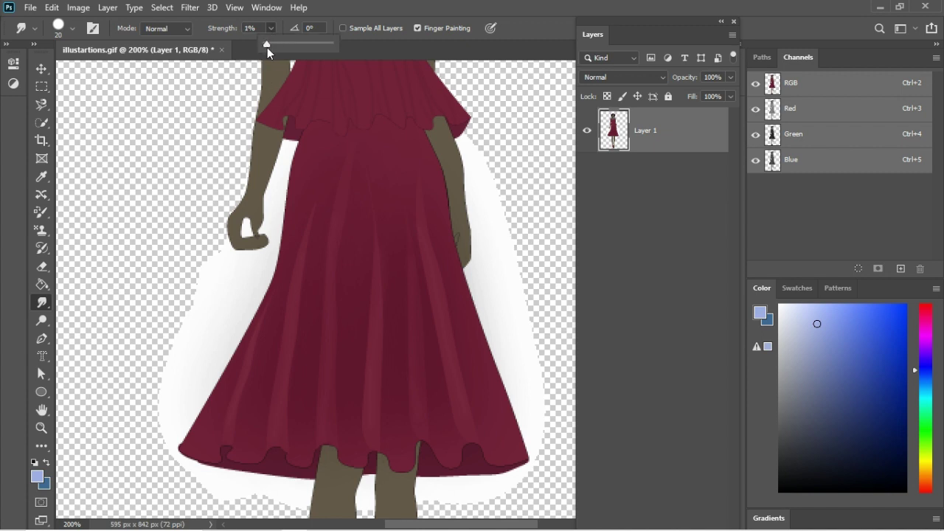
click(337, 181)
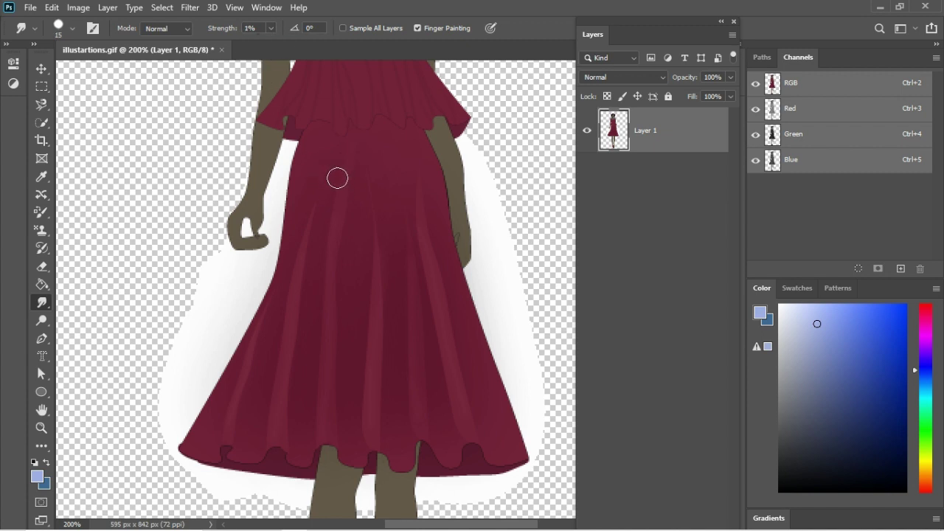
key(bracketleft)
key(bracketleft)
mouse_move(312, 215)
mouse_down()
mouse_move(314, 183)
mouse_move(308, 217)
mouse_move(338, 194)
mouse_move(354, 166)
mouse_up()
drag(347, 202, 342, 163)
drag(370, 221, 372, 197)
drag(428, 219, 421, 163)
drag(411, 250, 406, 219)
Darken the areas between the skirt's folds with the Burn tool, adjusting the brush size down to 15.
right_click(43, 320)
click(94, 332)
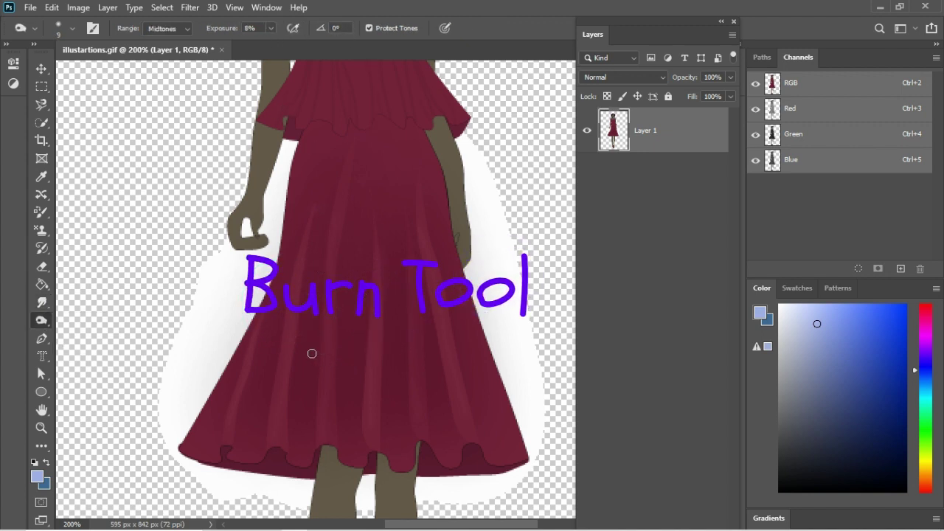
key(bracketright)
key(bracketright)
key(bracketright)
key(bracketright)
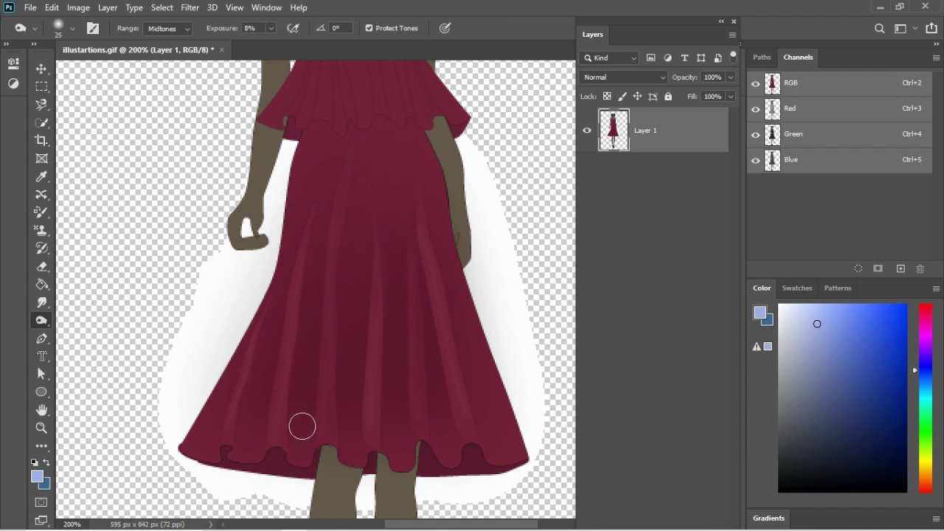
key(bracketleft)
key(bracketleft)
key(bracketleft)
key(bracketleft)
key(bracketright)
key(bracketright)
Lighten the folds of the dress's lower bodice ruffle with the Dodge tool.
scroll(427, 177, up, 1)
scroll(427, 177, up, 7)
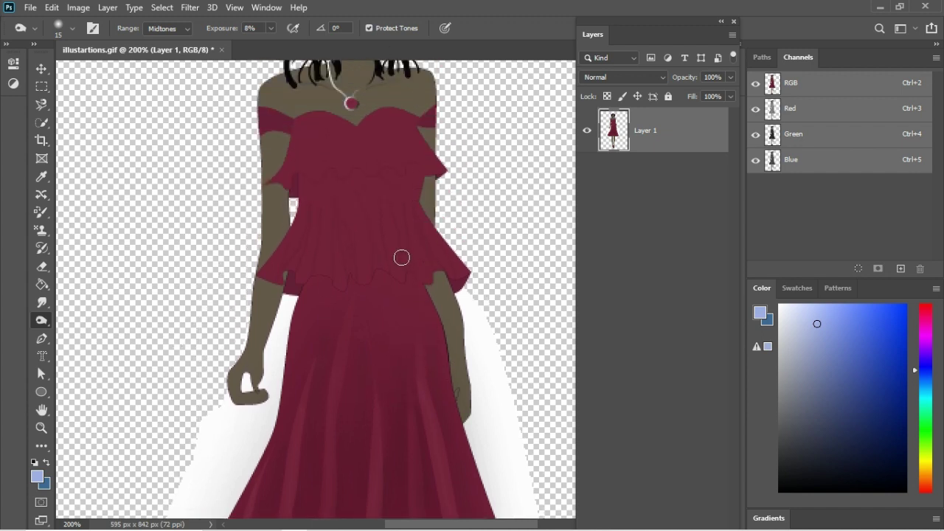
right_click(41, 320)
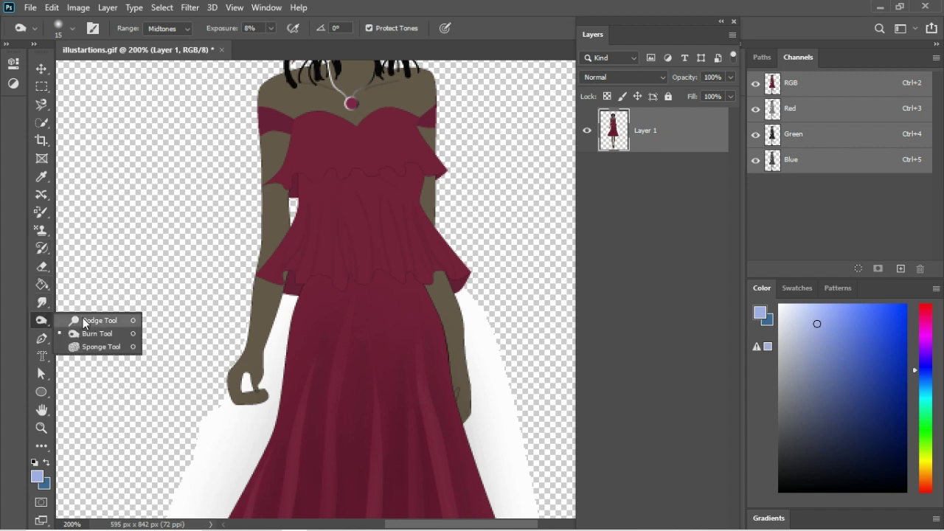
click(85, 322)
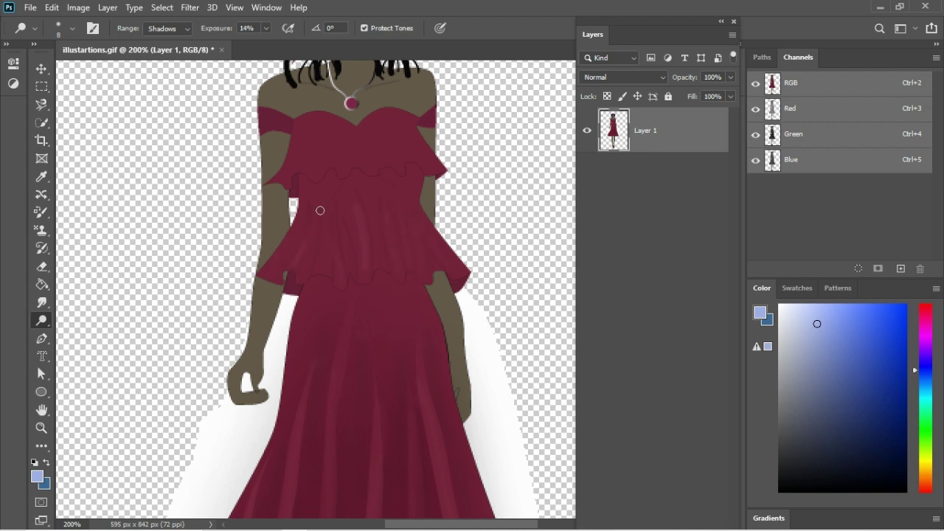
Darken the shadows on both bodice tiers with the Burn tool and soften them with the Smudge tool.
drag(42, 320, 73, 335)
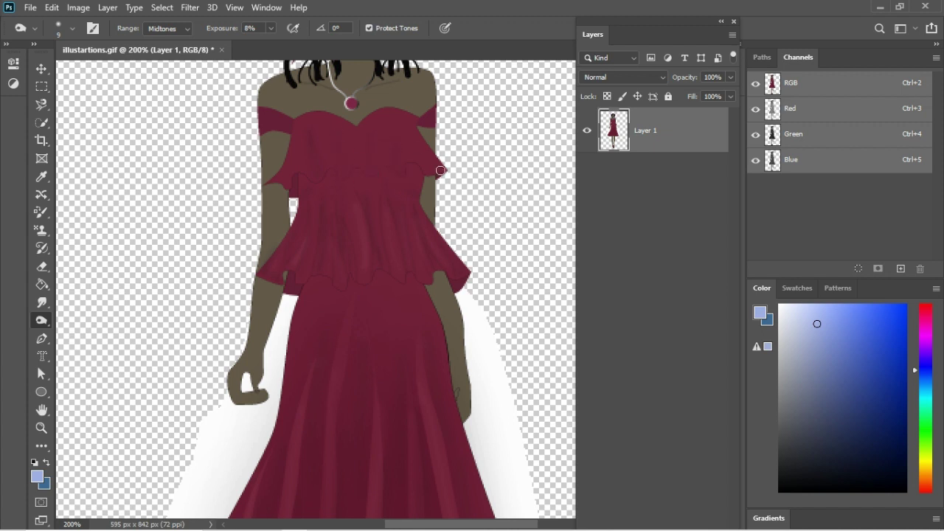
click(42, 303)
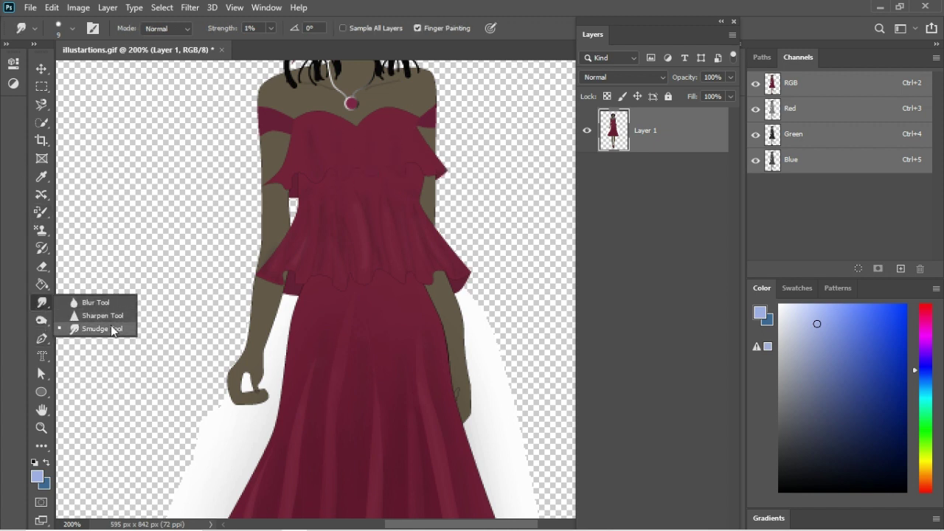
click(110, 325)
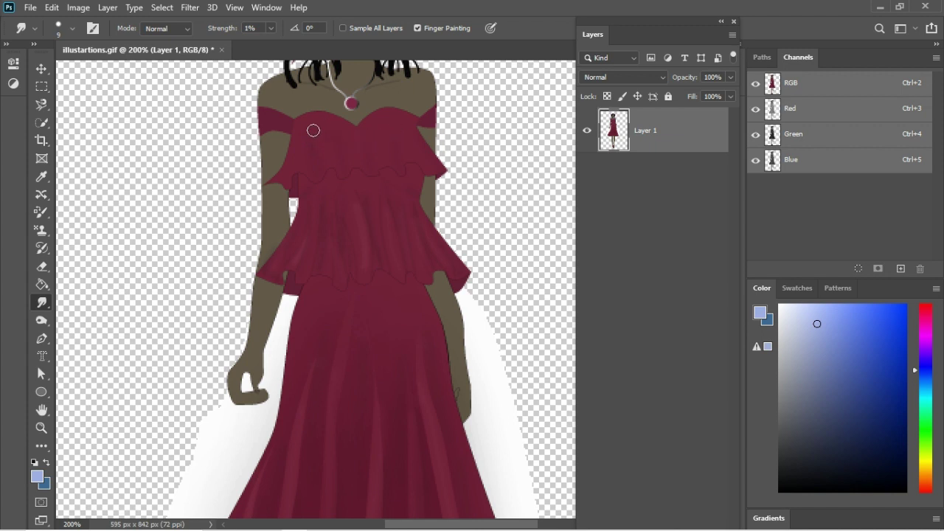
Brighten the bodice and skirt folds with the Dodge tool, and deepen the skirt's shadows with the Burn tool.
click(42, 320)
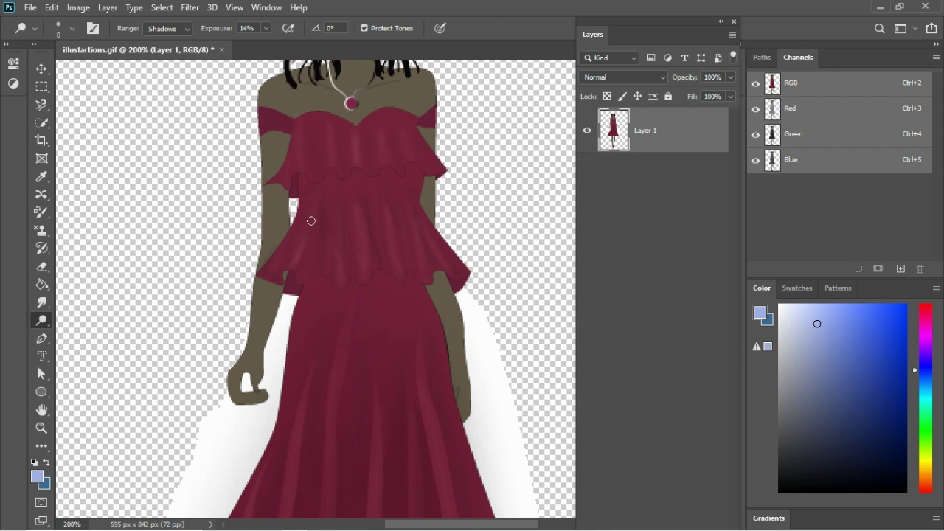
scroll(487, 313, down, 3)
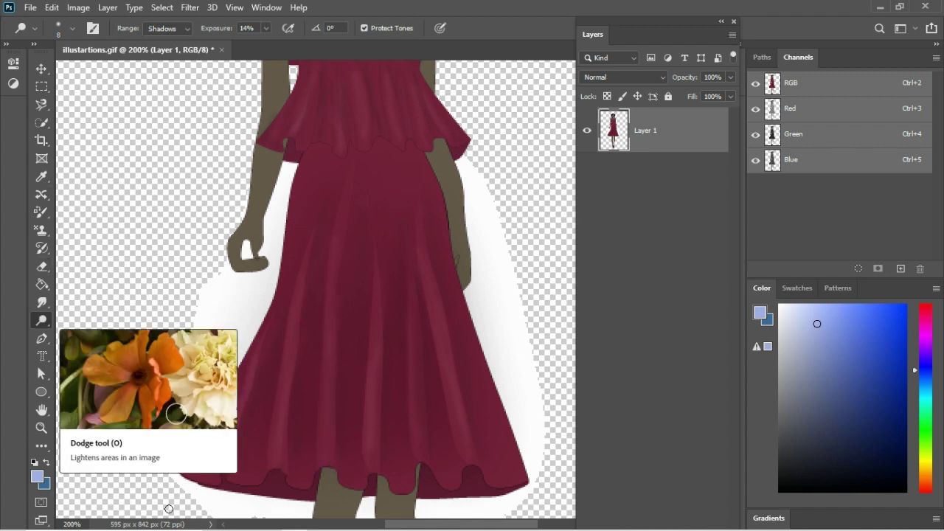
right_click(42, 320)
click(88, 333)
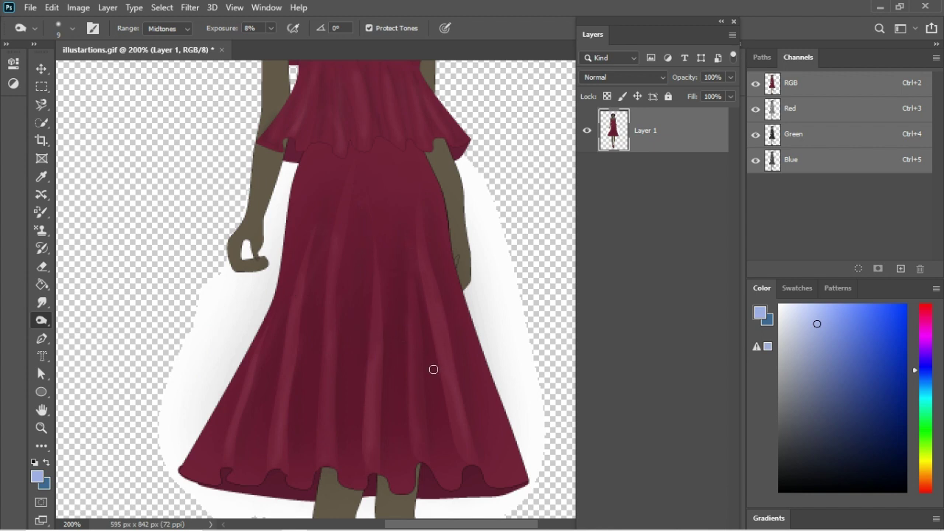